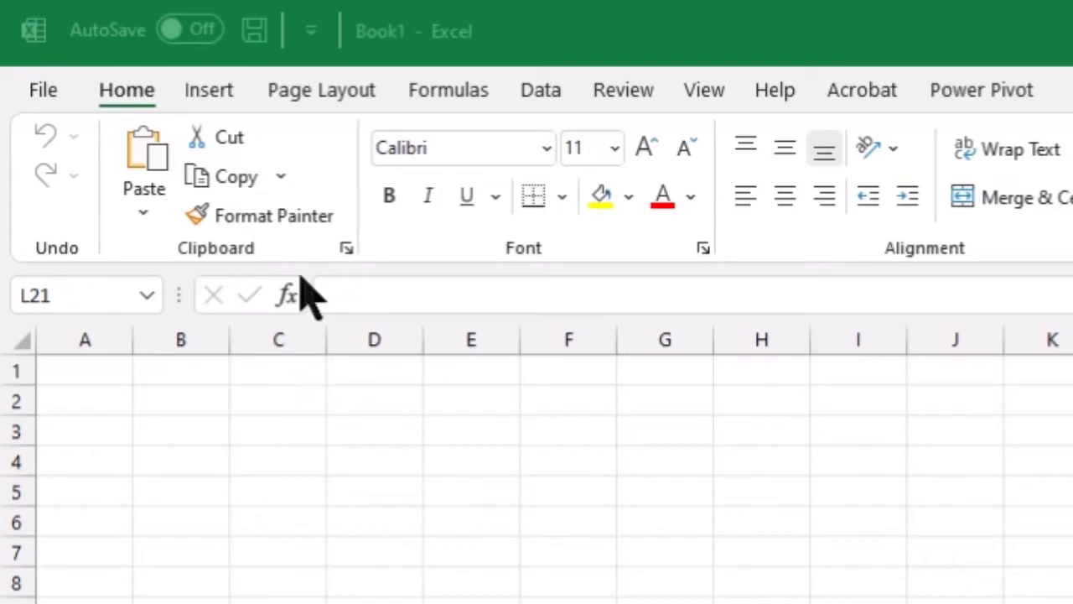
Step: Add the New command to the Quick Access Toolbar
{"action": "left_click", "coordinate": [311, 33]}
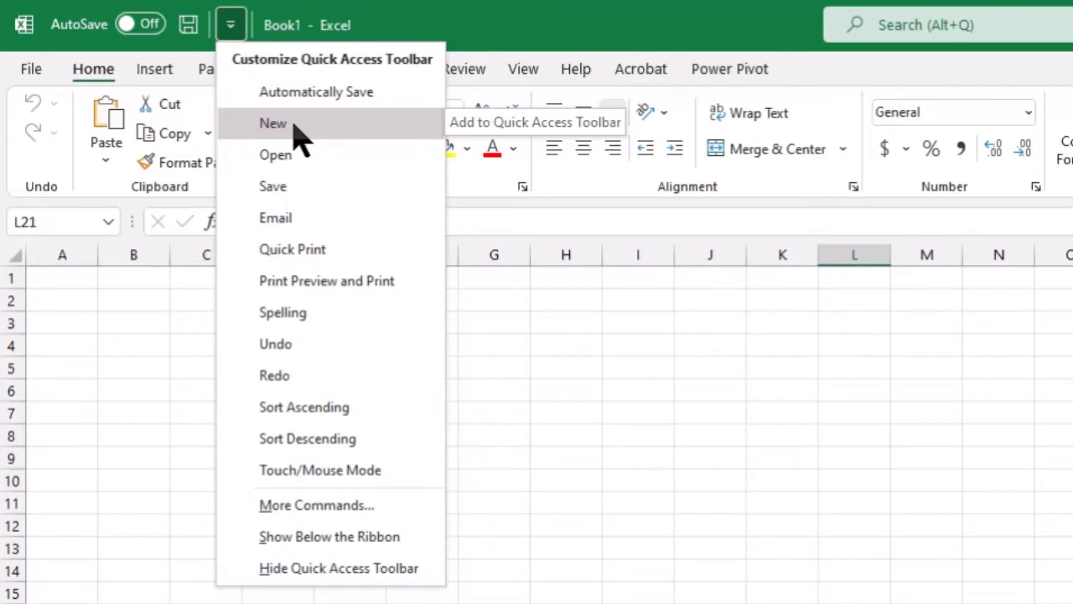
{"action": "left_click", "coordinate": [293, 126]}
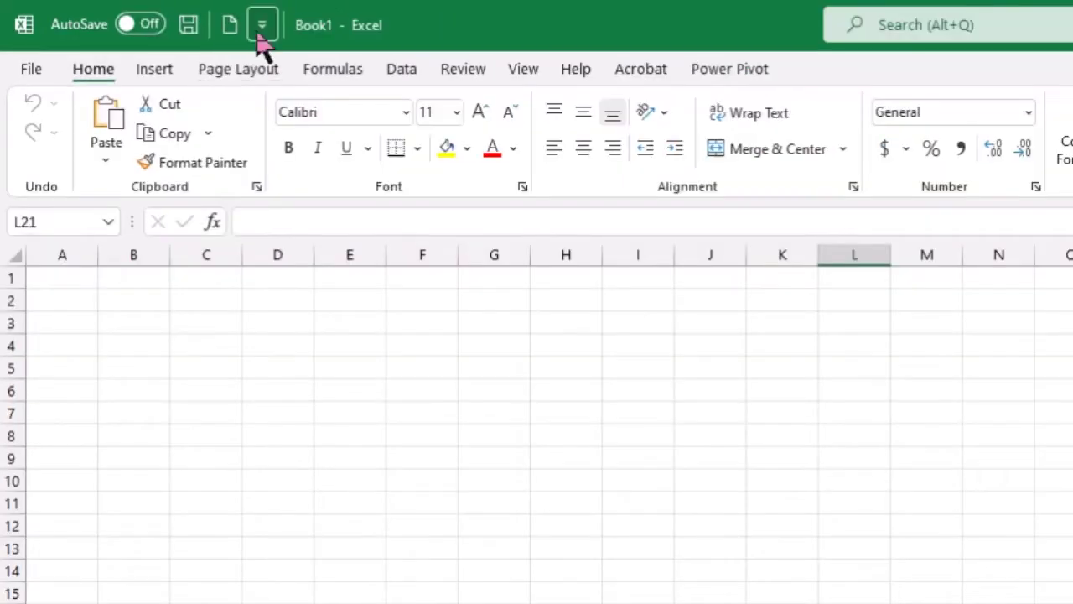
Step: Open the full Quick Access Toolbar customization settings and list All Commands, keeping the customization for all documents (default)
{"action": "left_click", "coordinate": [353, 31]}
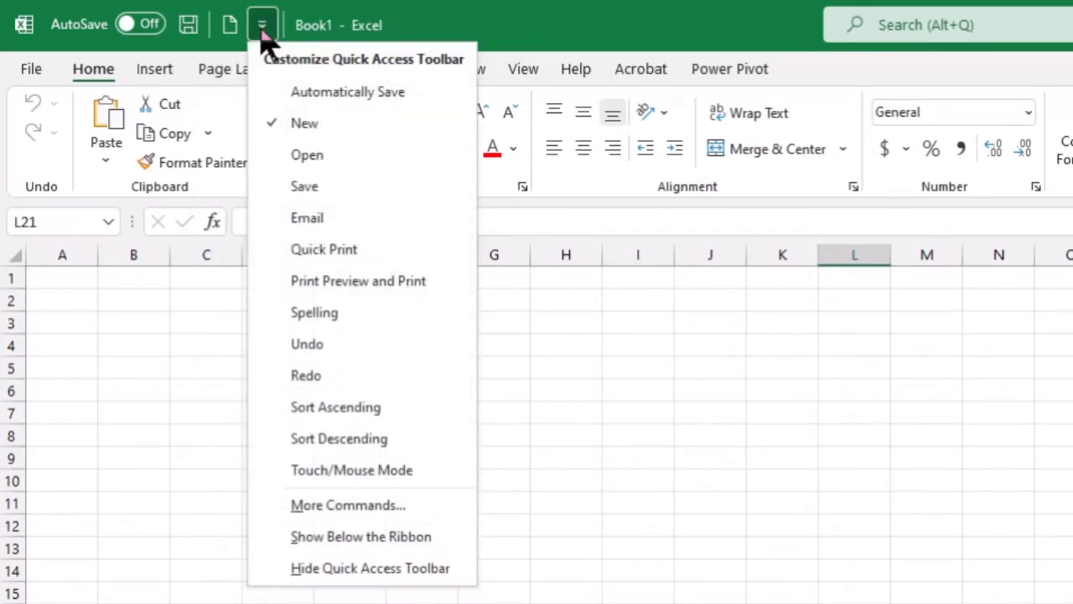
{"action": "left_click", "coordinate": [340, 509]}
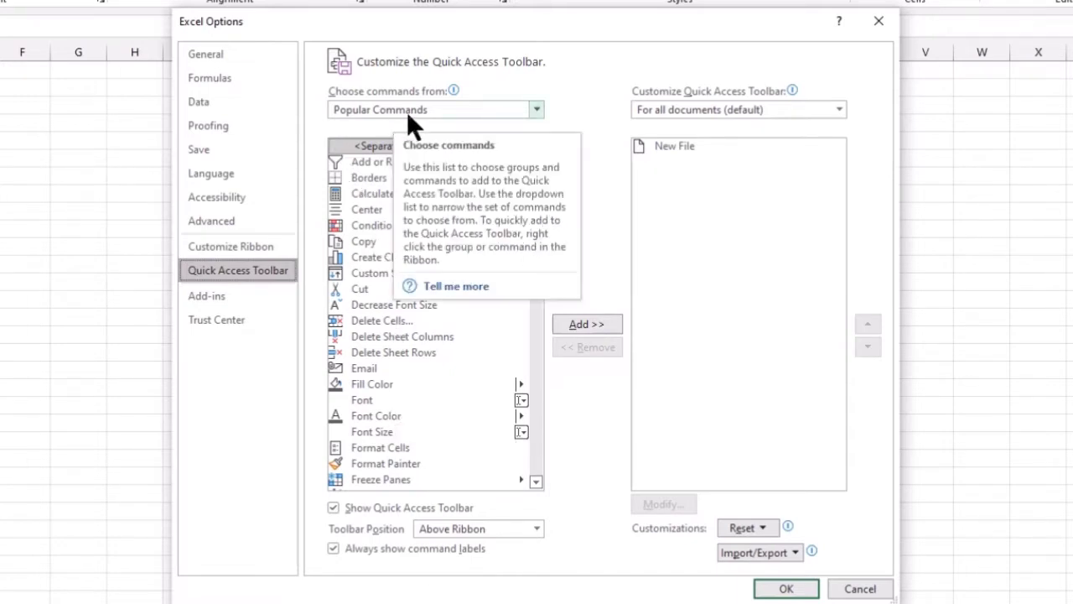
{"action": "left_click", "coordinate": [536, 111]}
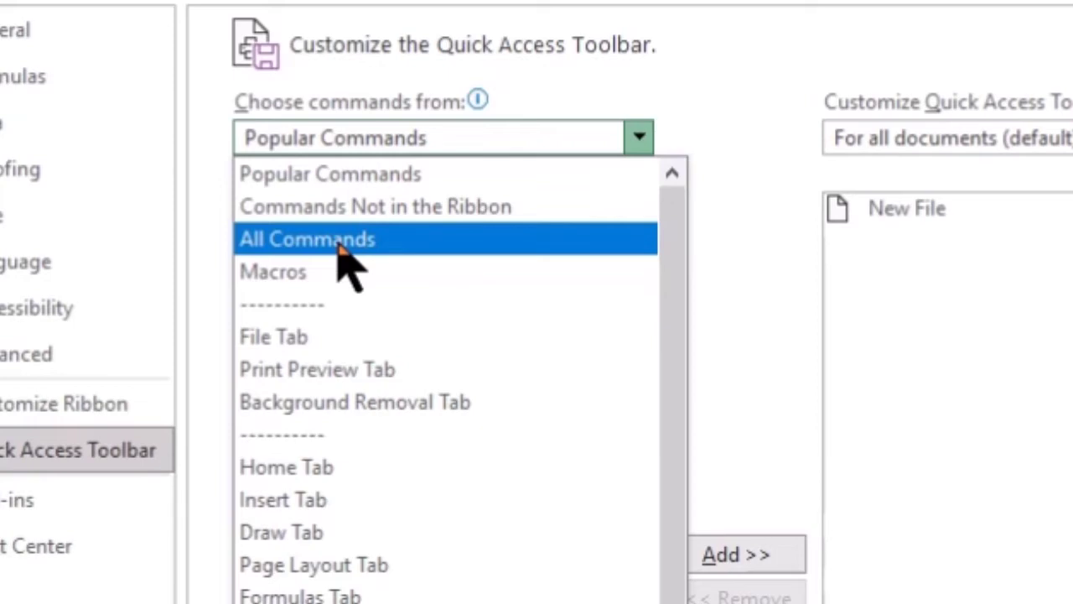
{"action": "left_click", "coordinate": [339, 243]}
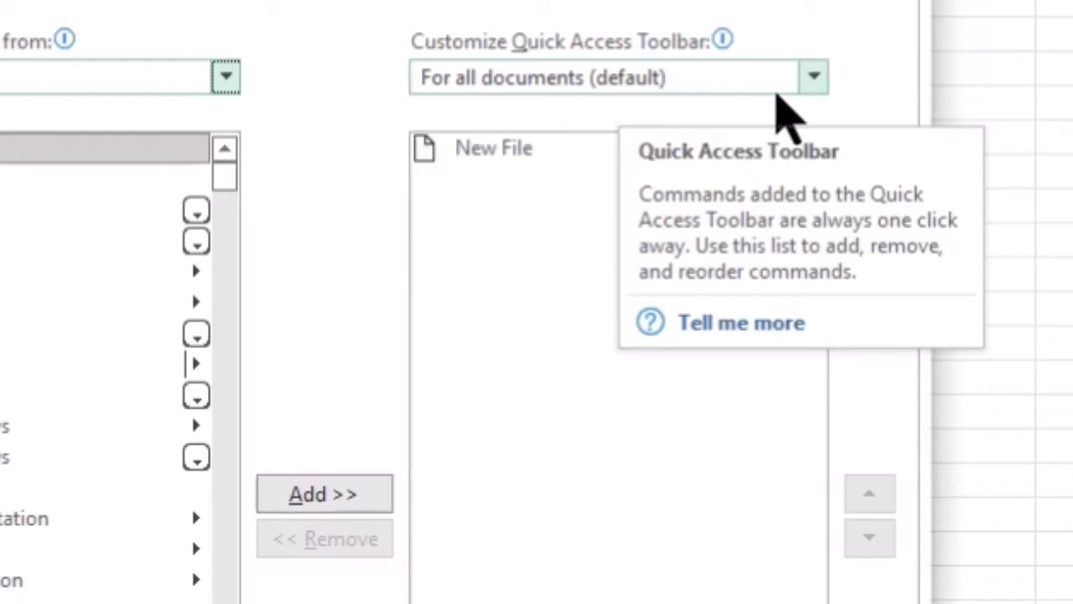
{"action": "left_click", "coordinate": [813, 87]}
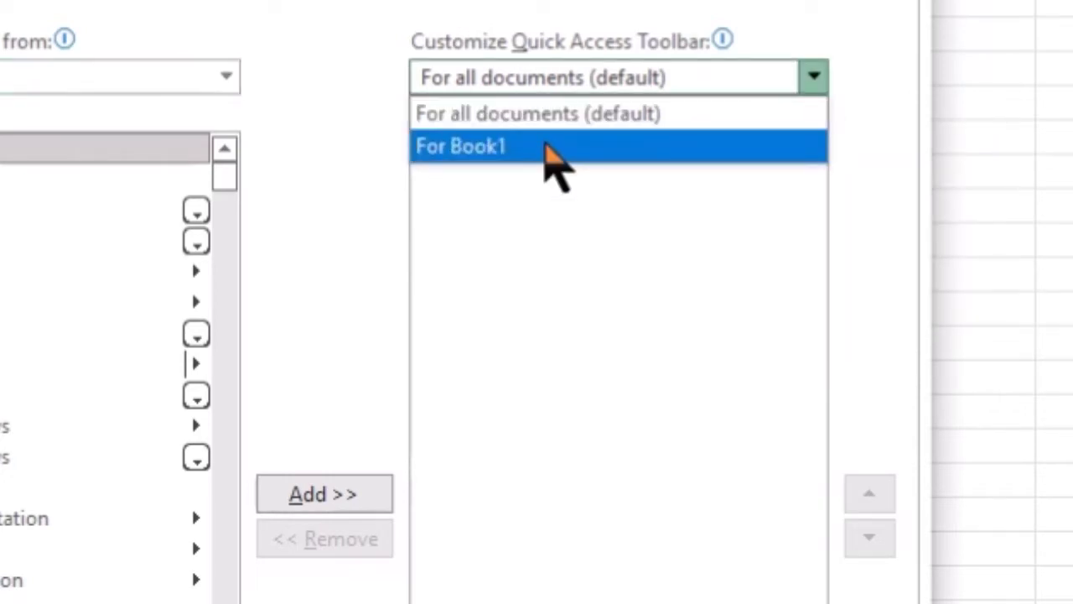
{"action": "left_click", "coordinate": [870, 80]}
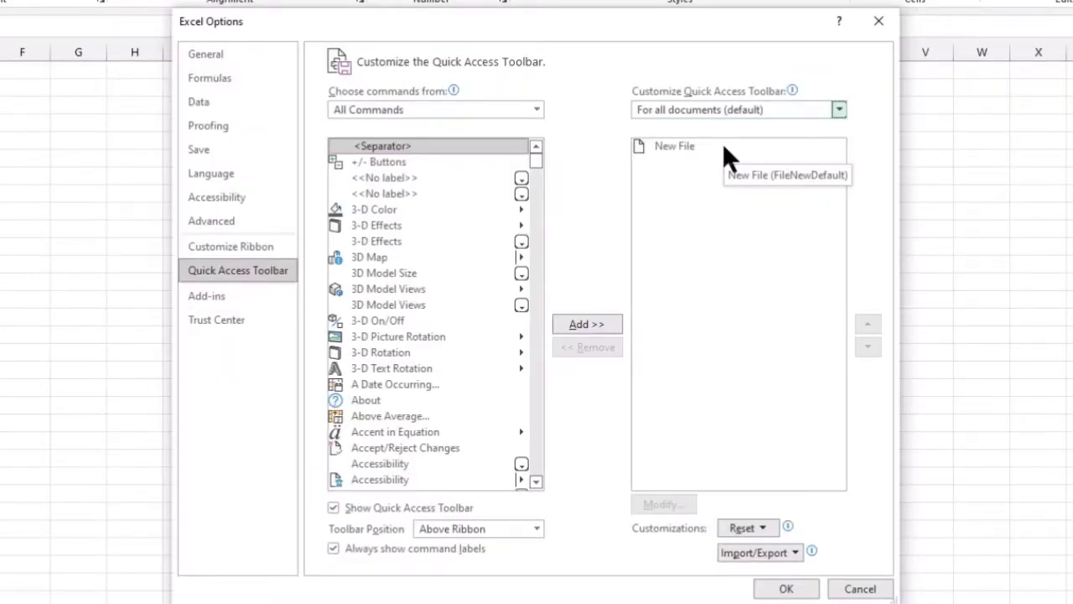
Step: Add three separators below New File in the Quick Access Toolbar list
{"action": "left_click", "coordinate": [401, 146]}
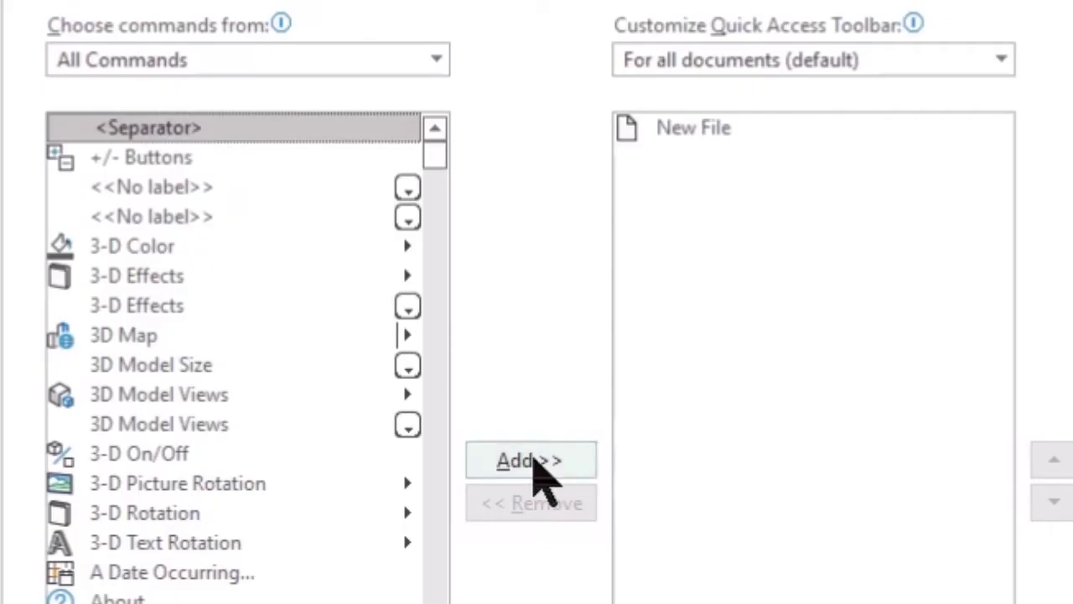
{"action": "left_click", "coordinate": [536, 466]}
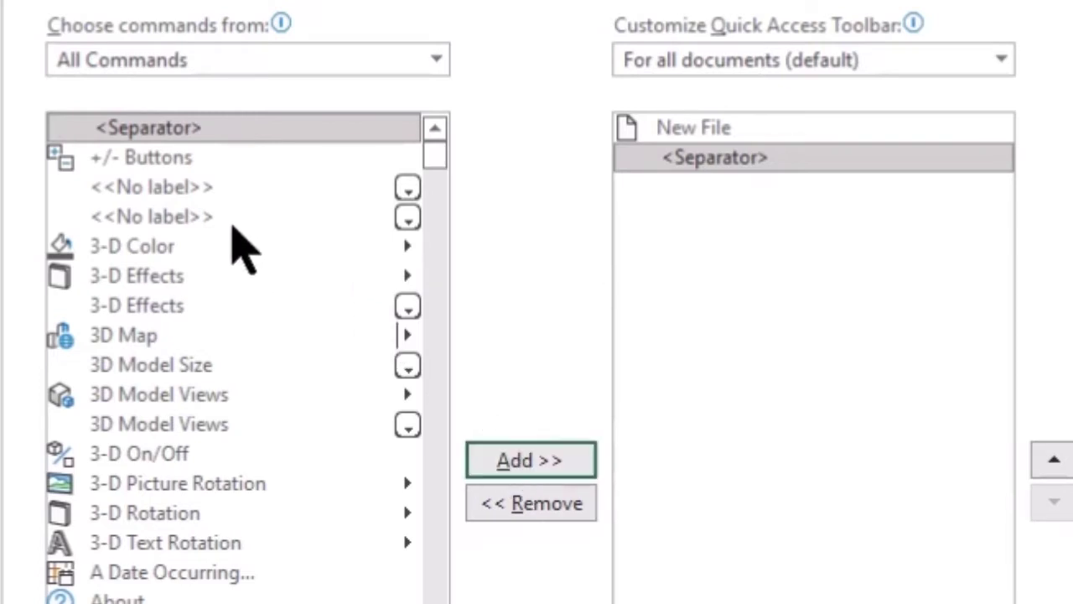
{"action": "double_click", "coordinate": [168, 134]}
{"action": "double_click", "coordinate": [172, 138]}
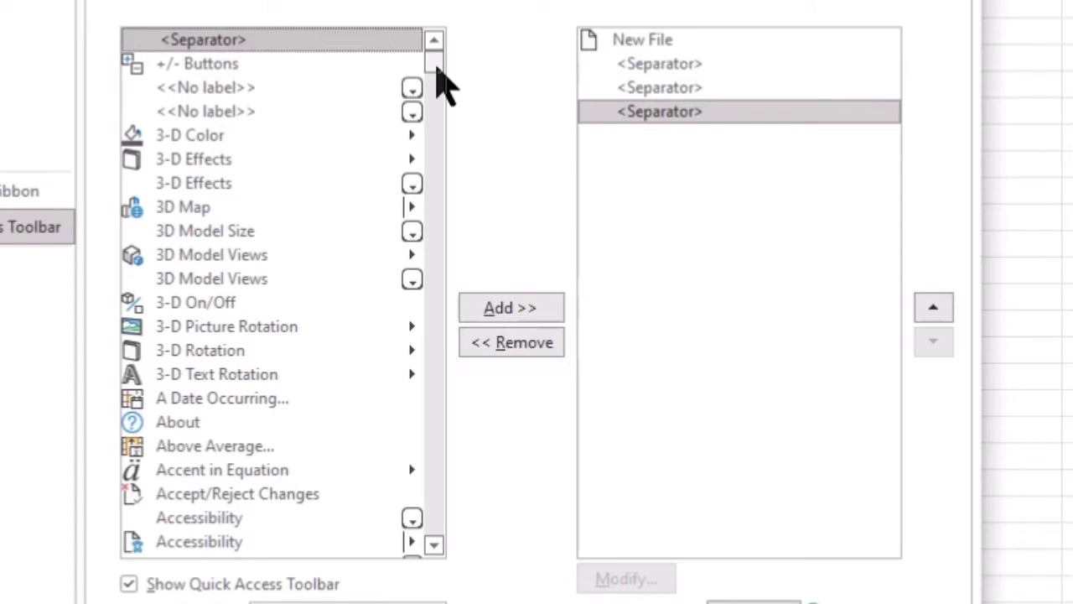
Step: Add the Close File and Close All commands to the Quick Access Toolbar list
{"action": "left_click_drag", "start_coordinate": [437, 67], "coordinate": [444, 134]}
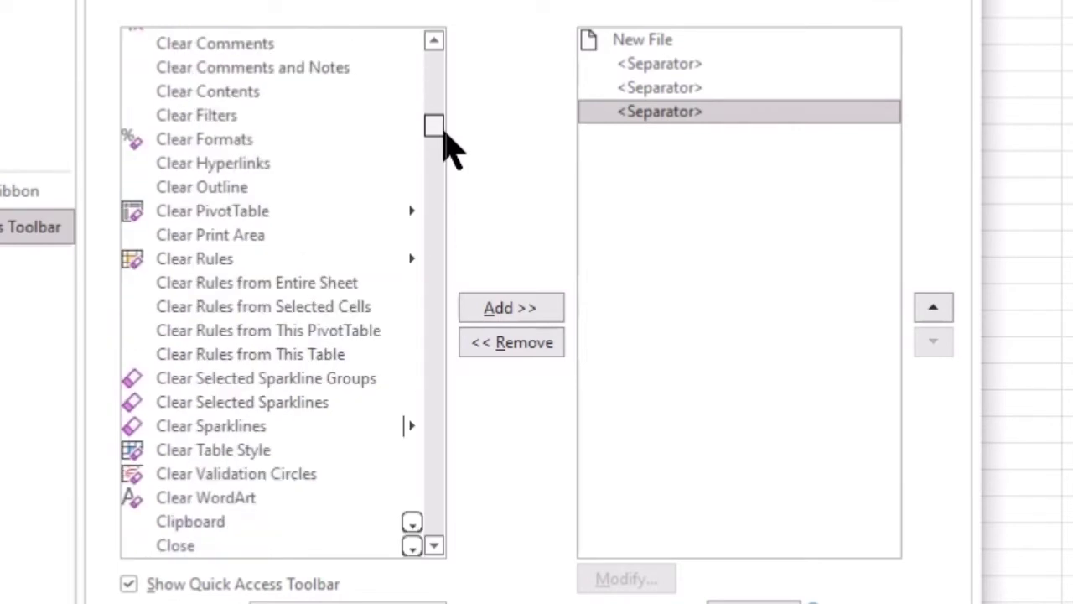
{"action": "scroll", "coordinate": [318, 276], "scroll_direction": "down", "scroll_amount": 1}
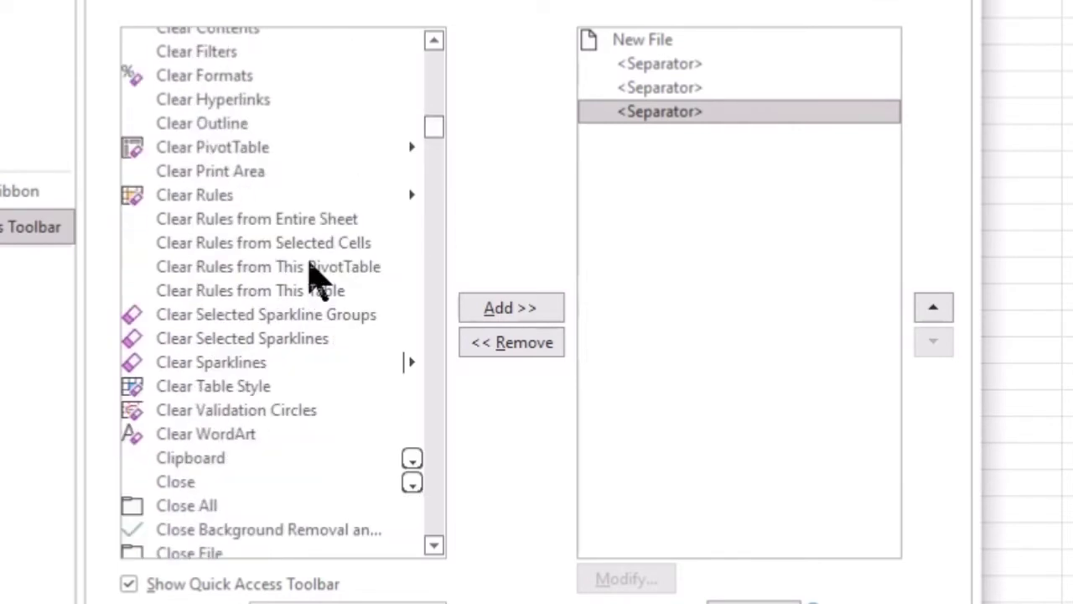
{"action": "scroll", "coordinate": [314, 281], "scroll_direction": "down", "scroll_amount": 2}
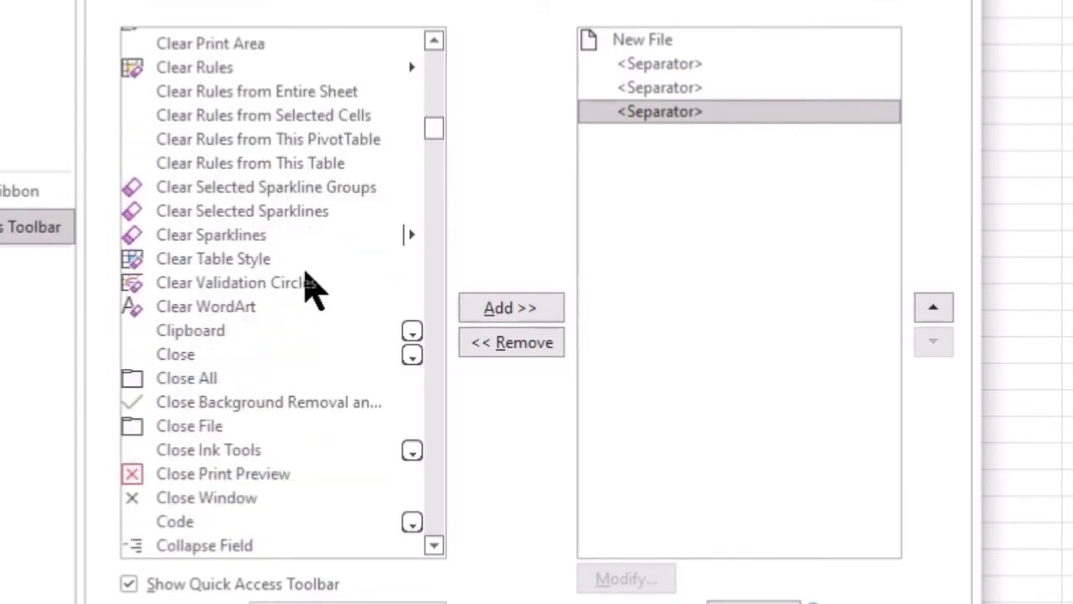
{"action": "left_click", "coordinate": [175, 431]}
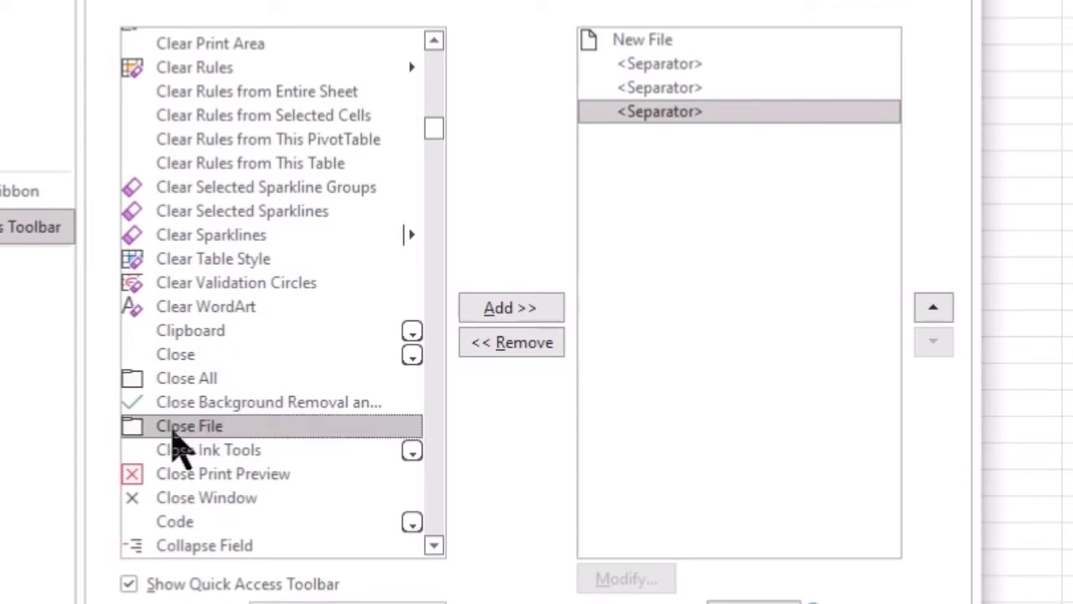
{"action": "double_click", "coordinate": [174, 427]}
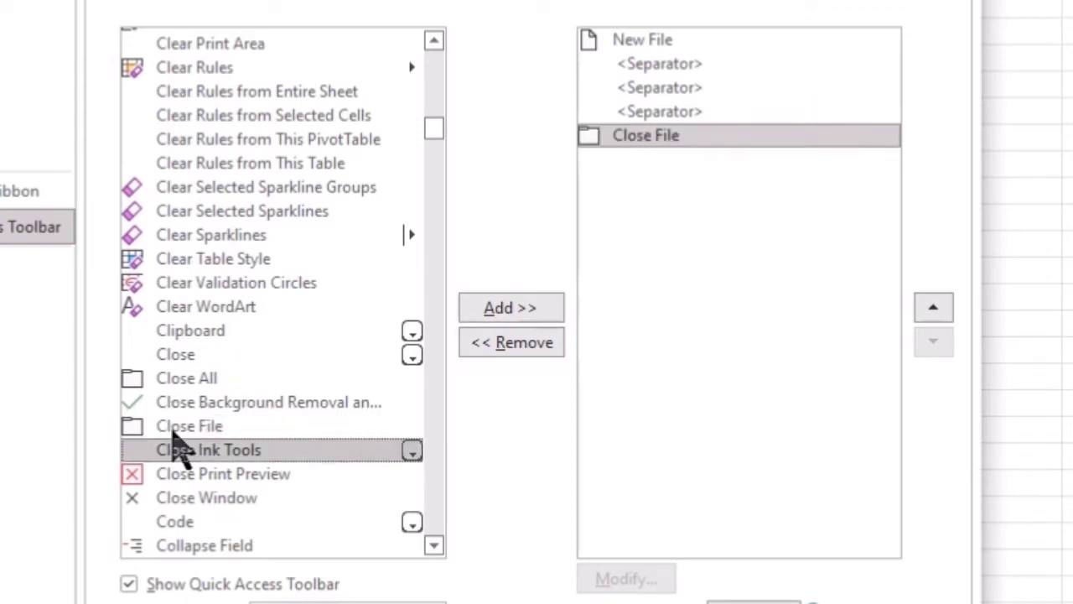
{"action": "left_click", "coordinate": [184, 384]}
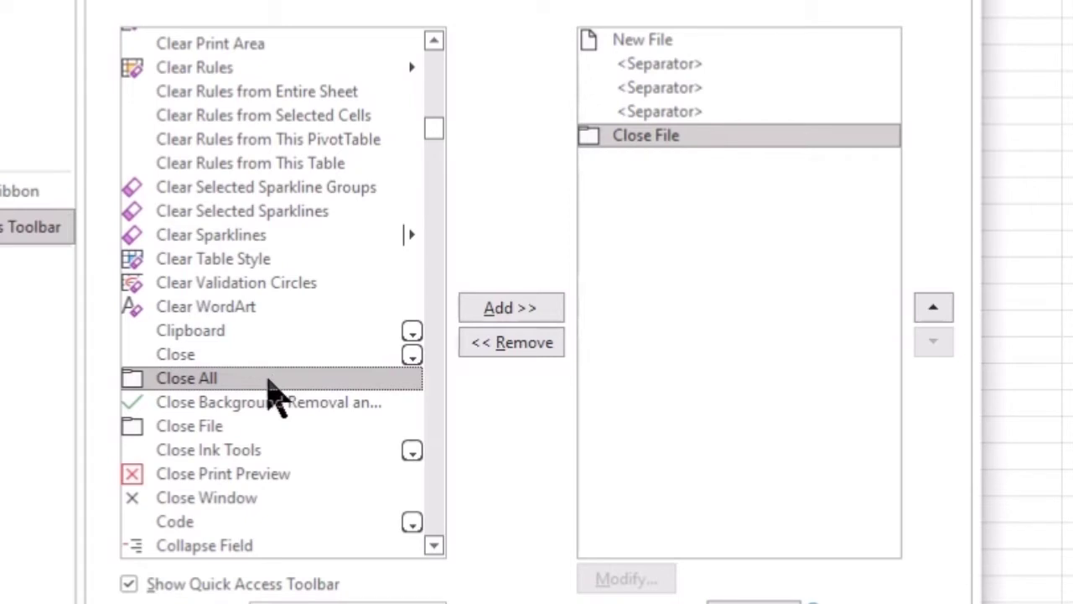
{"action": "double_click", "coordinate": [269, 380]}
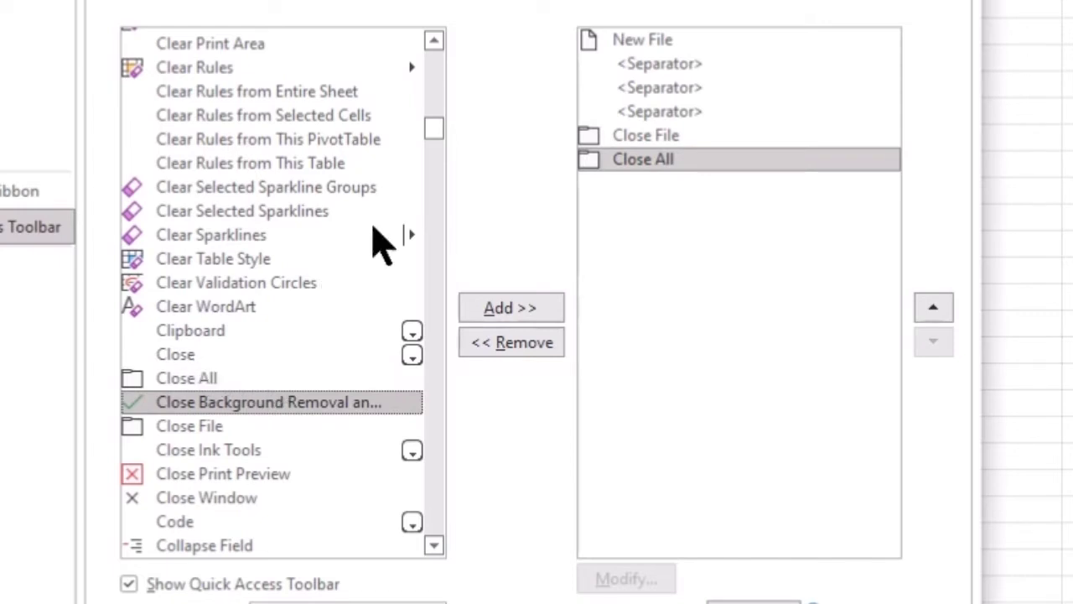
Step: Add the Open and Save As commands to the end of the Quick Access Toolbar list
{"action": "left_click_drag", "start_coordinate": [431, 130], "coordinate": [436, 345]}
{"action": "scroll", "coordinate": [239, 469], "scroll_direction": "down", "scroll_amount": 2}
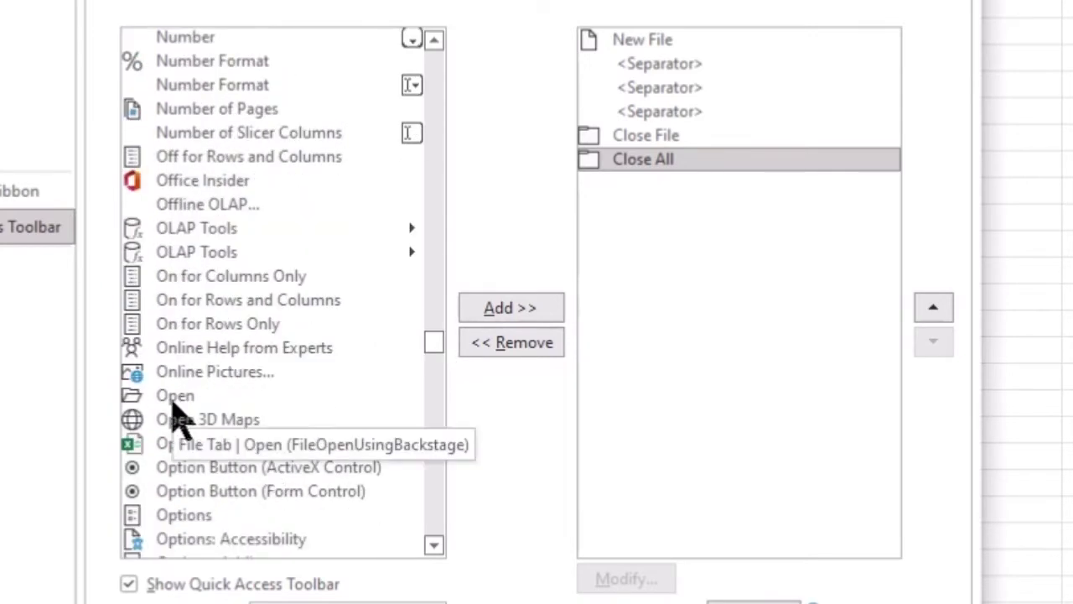
{"action": "double_click", "coordinate": [172, 399]}
{"action": "scroll", "coordinate": [173, 401], "scroll_direction": "down", "scroll_amount": 8}
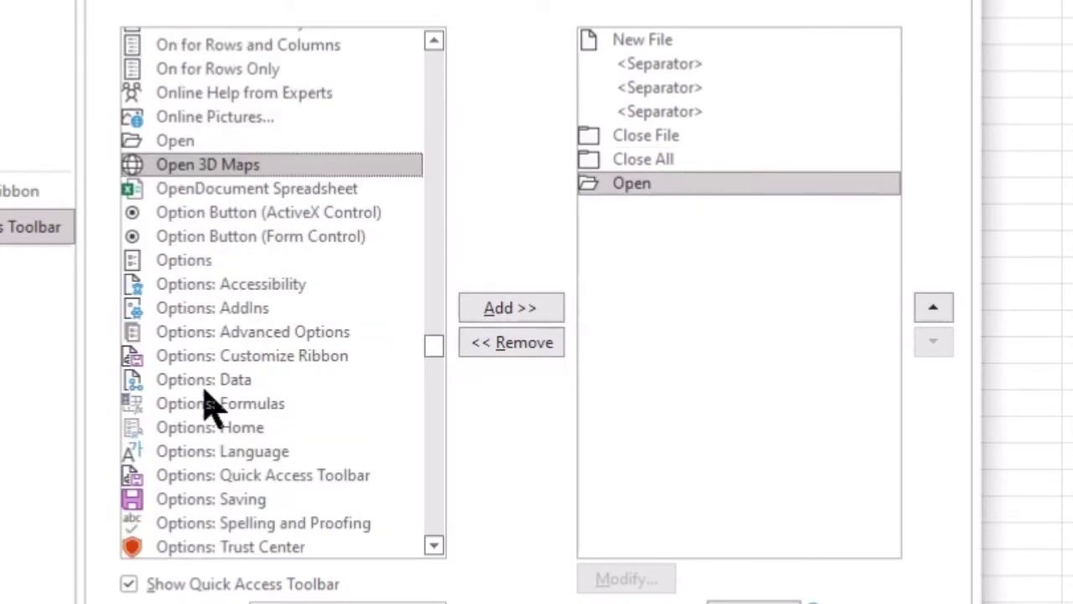
{"action": "scroll", "coordinate": [210, 402], "scroll_direction": "down", "scroll_amount": 15}
{"action": "scroll", "coordinate": [209, 406], "scroll_direction": "down", "scroll_amount": 18}
{"action": "scroll", "coordinate": [335, 417], "scroll_direction": "down", "scroll_amount": 7}
{"action": "scroll", "coordinate": [335, 432], "scroll_direction": "down", "scroll_amount": 20}
{"action": "double_click", "coordinate": [180, 442]}
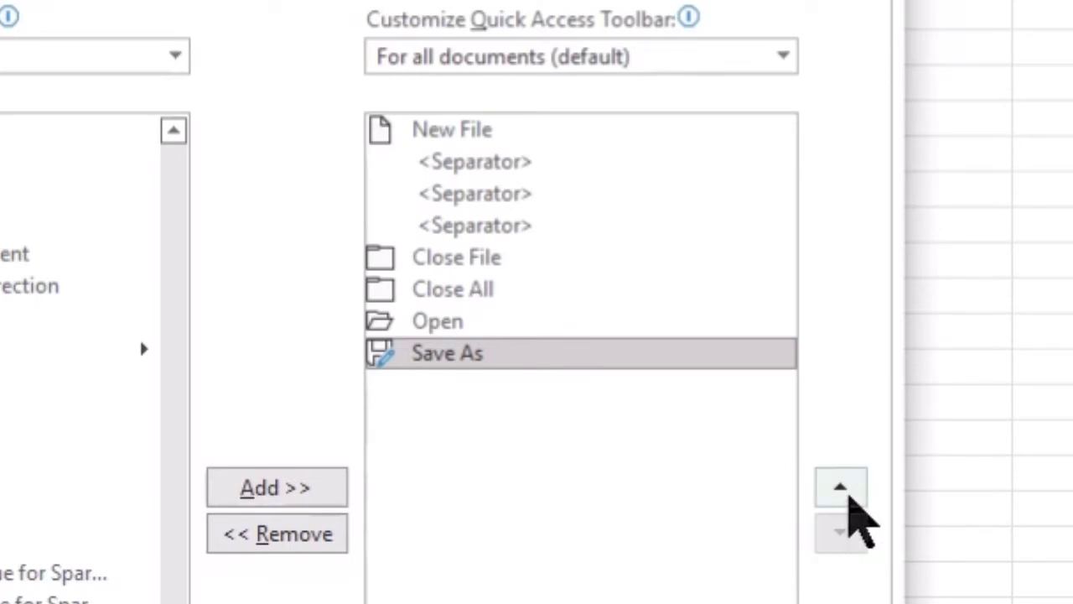
Step: Move Save As up the Quick Access Toolbar list to directly below New File
{"action": "left_click", "coordinate": [842, 490]}
{"action": "left_click", "coordinate": [842, 489]}
{"action": "left_click", "coordinate": [842, 489]}
{"action": "left_click", "coordinate": [841, 489]}
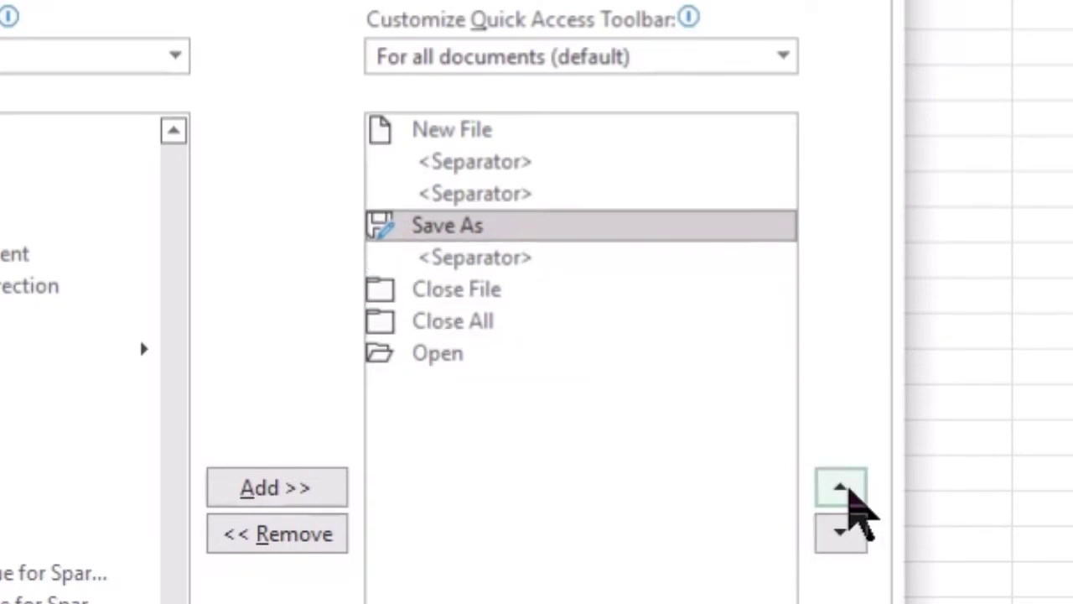
{"action": "left_click", "coordinate": [842, 490]}
{"action": "left_click", "coordinate": [842, 489]}
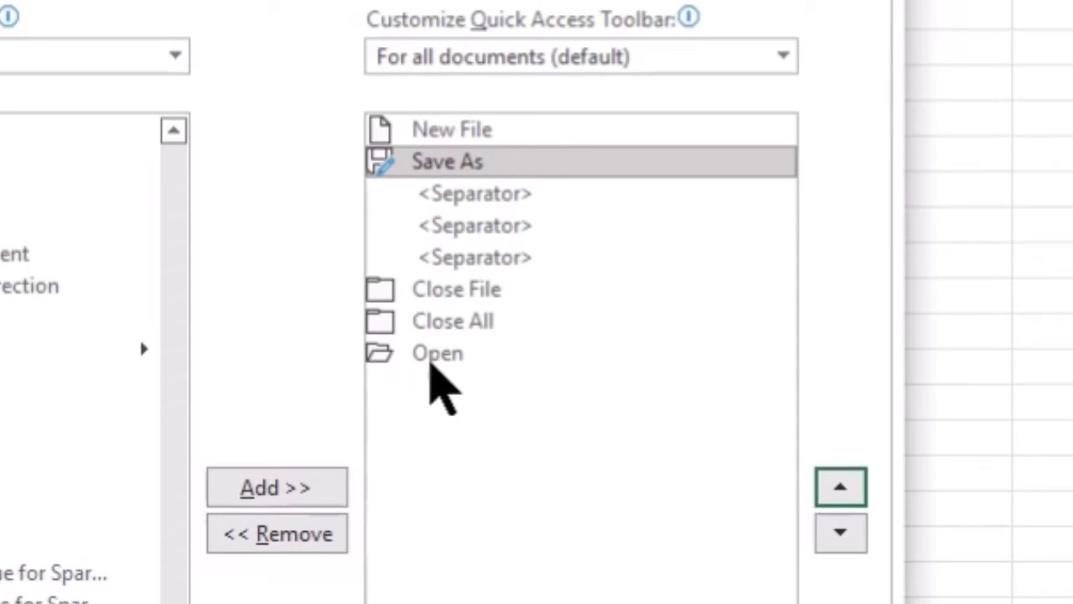
Step: Move Open to the first place in the Quick Access Toolbar list, above New File
{"action": "left_click", "coordinate": [434, 355]}
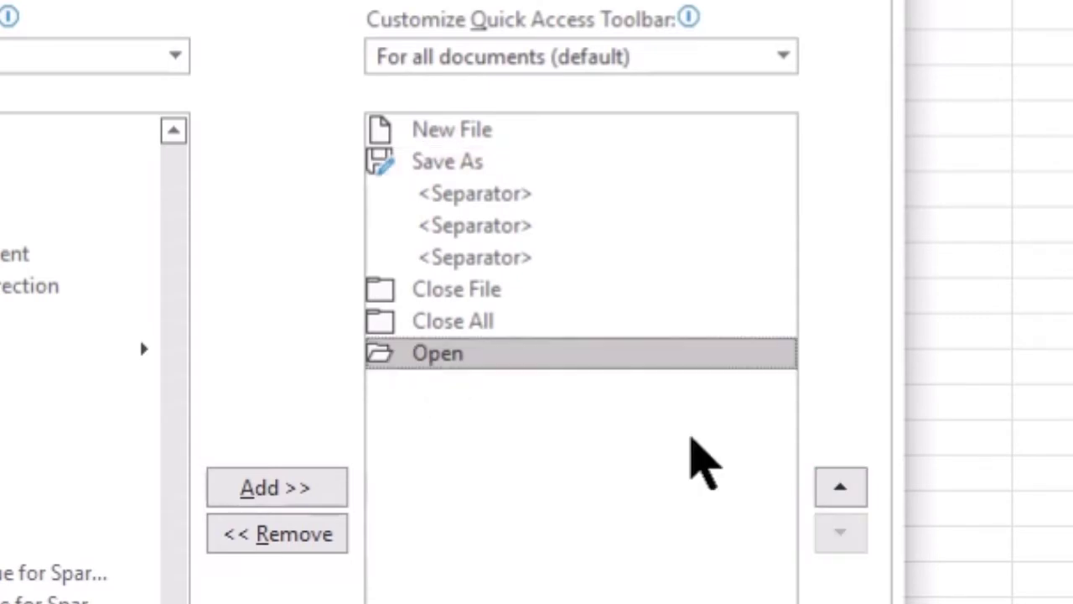
{"action": "left_click", "coordinate": [842, 489]}
{"action": "left_click", "coordinate": [842, 490]}
{"action": "left_click", "coordinate": [842, 490]}
{"action": "left_click", "coordinate": [841, 490]}
{"action": "left_click", "coordinate": [842, 490]}
{"action": "left_click", "coordinate": [842, 490]}
{"action": "left_click", "coordinate": [842, 490]}
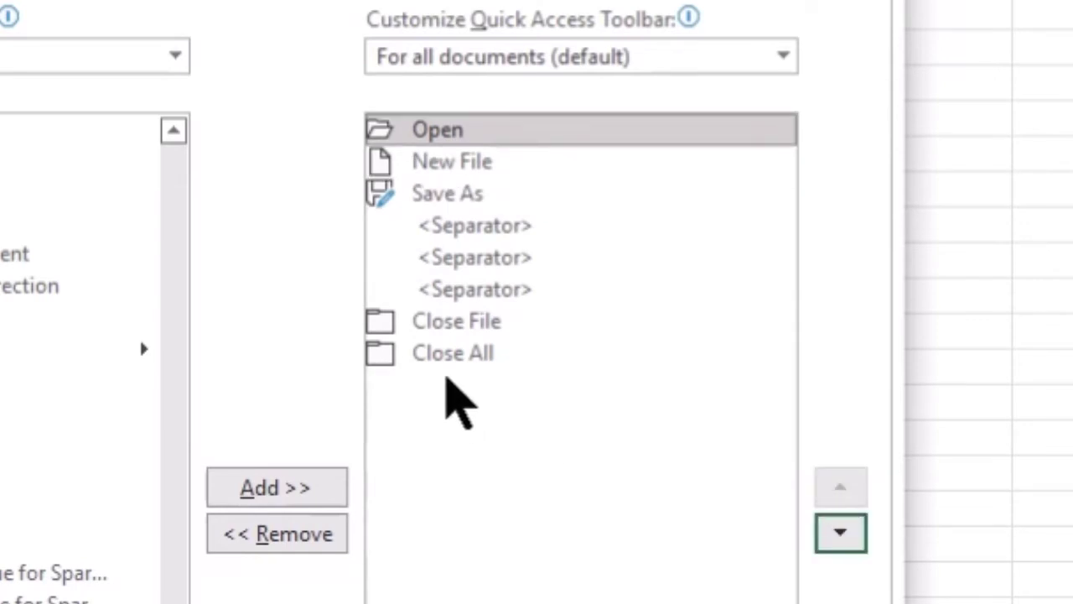
Step: Move Close File directly below Save As, and move Close All up between the first and second separators
{"action": "left_click", "coordinate": [435, 325]}
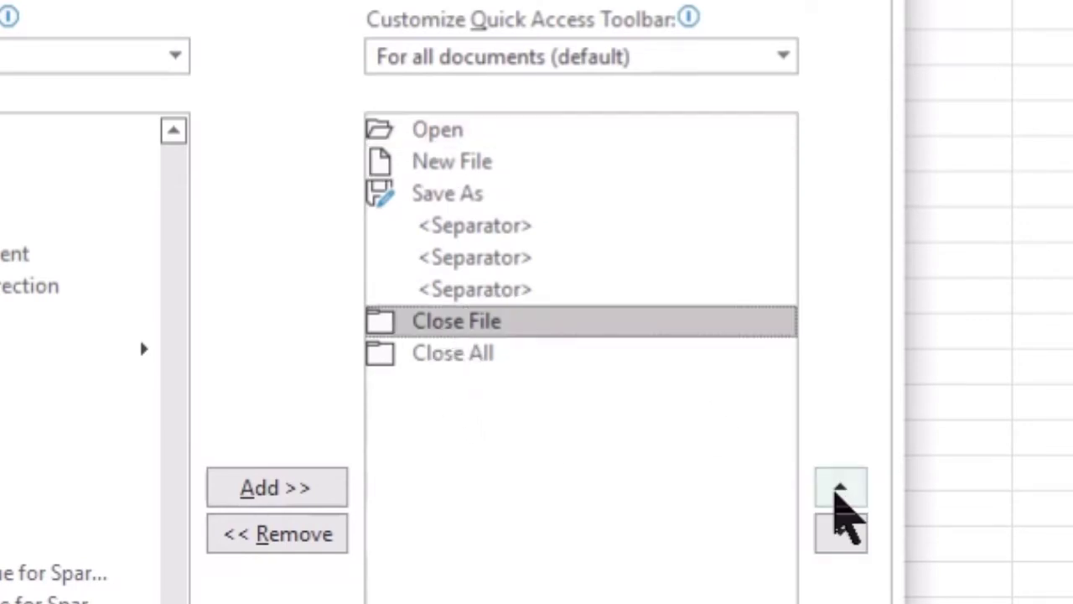
{"action": "left_click", "coordinate": [840, 490]}
{"action": "left_click", "coordinate": [840, 490]}
{"action": "left_click", "coordinate": [840, 489]}
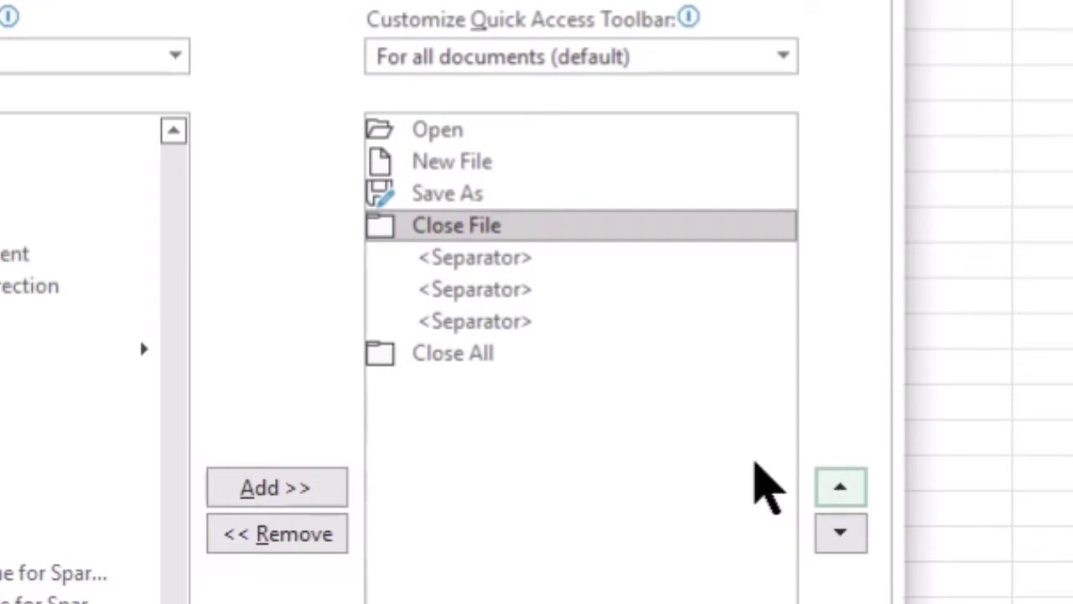
{"action": "left_click", "coordinate": [438, 365]}
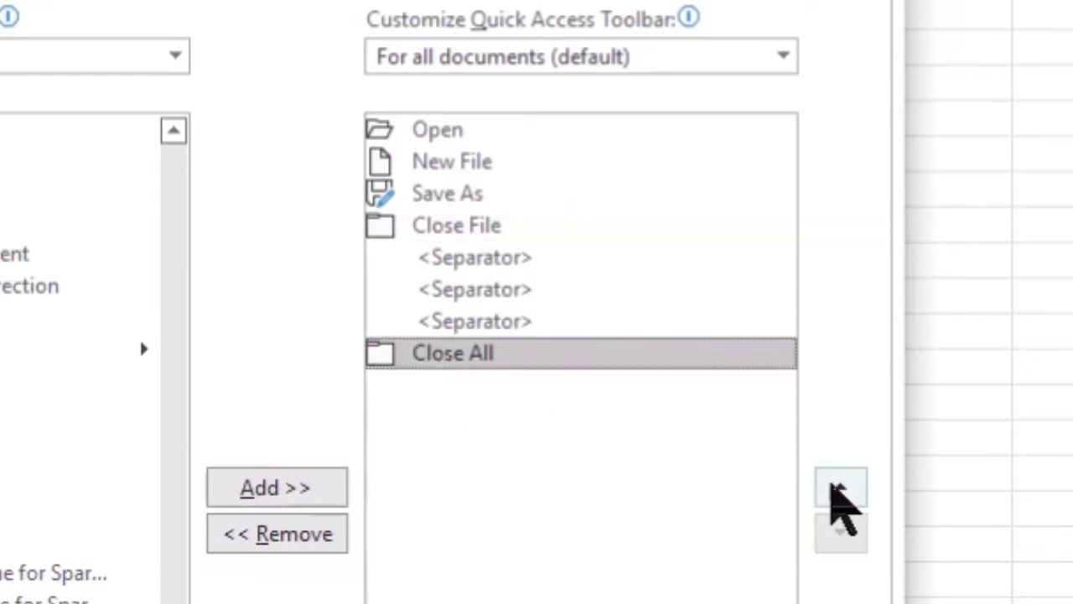
{"action": "left_click", "coordinate": [840, 489]}
{"action": "left_click", "coordinate": [840, 489]}
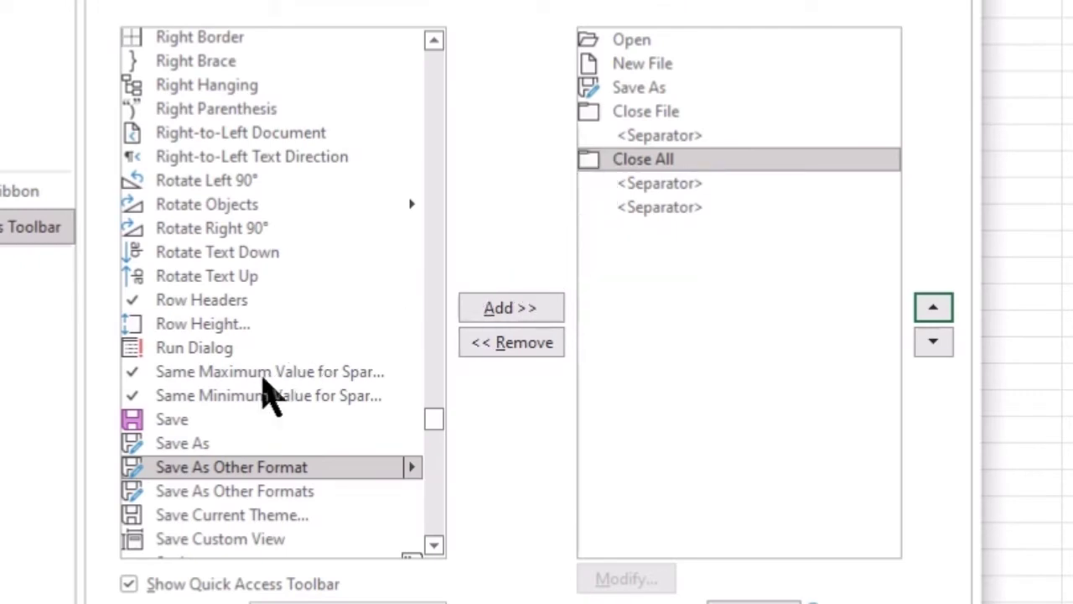
Step: Add the Redo command to the Quick Access Toolbar list and place it between the second and third separators
{"action": "scroll", "coordinate": [262, 390], "scroll_direction": "up", "scroll_amount": 3}
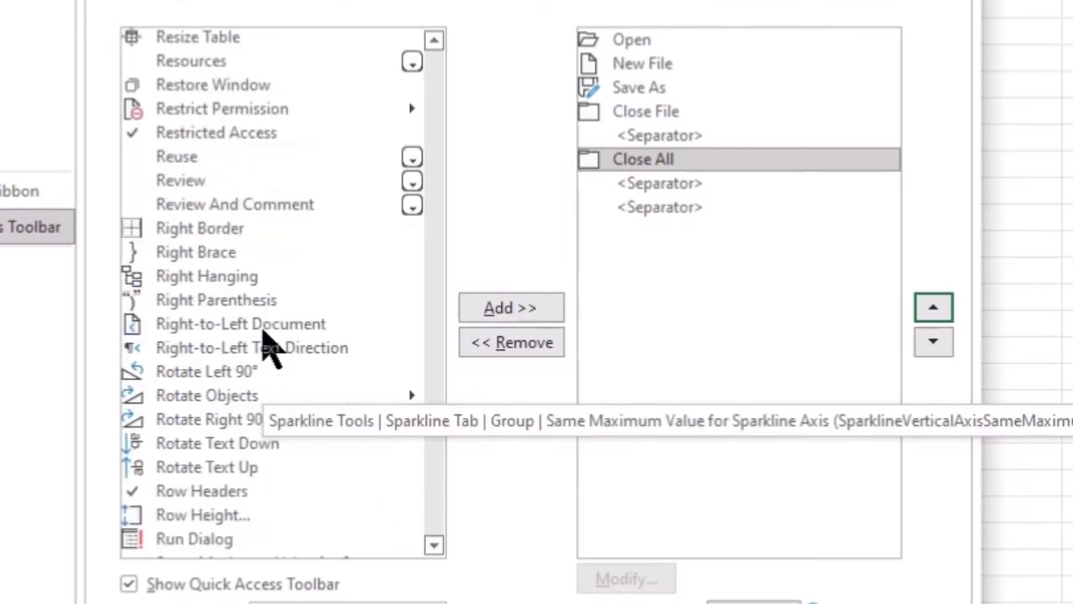
{"action": "scroll", "coordinate": [263, 344], "scroll_direction": "up", "scroll_amount": 18}
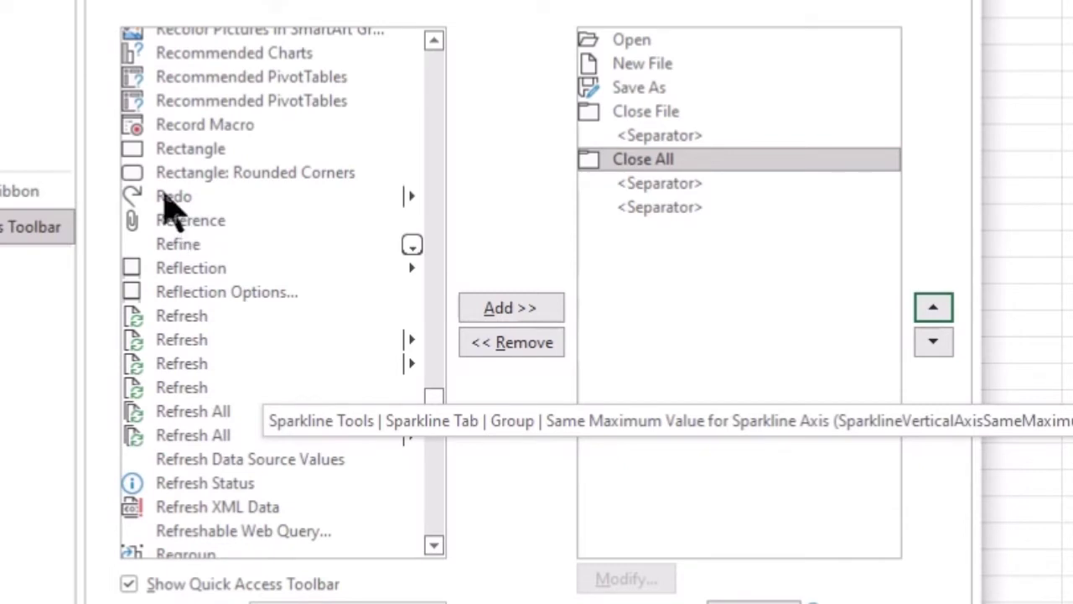
{"action": "double_click", "coordinate": [166, 198]}
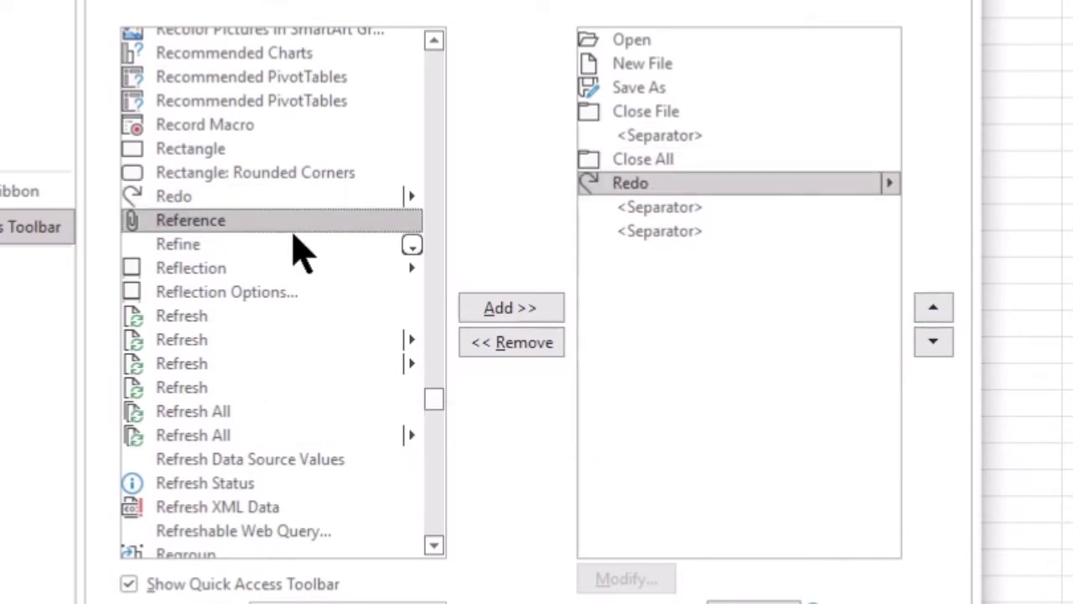
{"action": "left_click", "coordinate": [937, 342]}
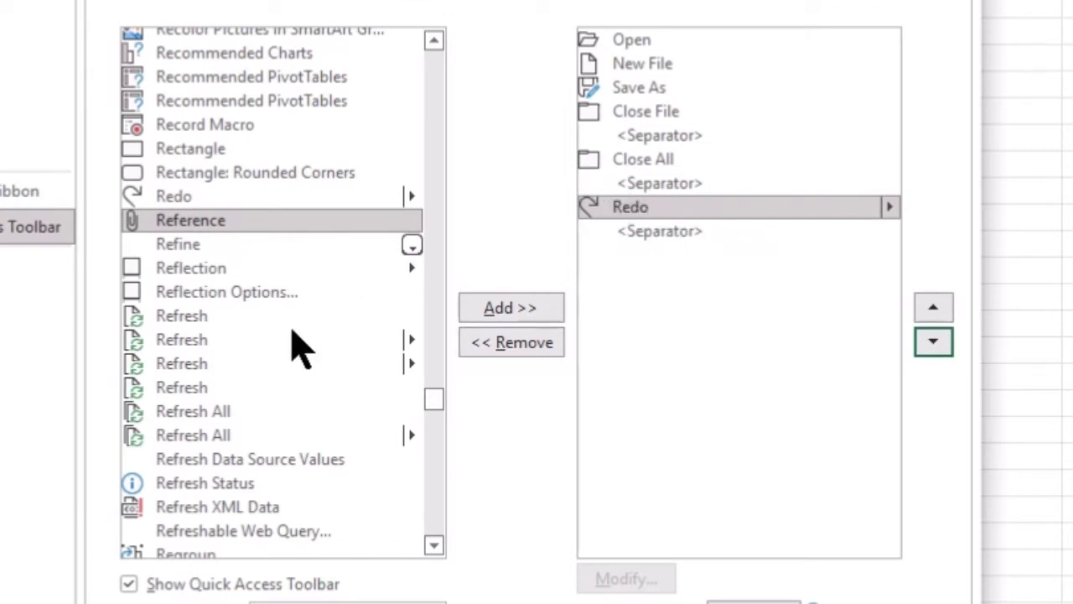
Step: Add the Undo command, place it directly above Redo, and apply the Quick Access Toolbar customization
{"action": "scroll", "coordinate": [299, 347], "scroll_direction": "down", "scroll_amount": 15}
{"action": "left_click", "coordinate": [174, 251]}
{"action": "left_click", "coordinate": [510, 308]}
{"action": "left_click", "coordinate": [933, 308]}
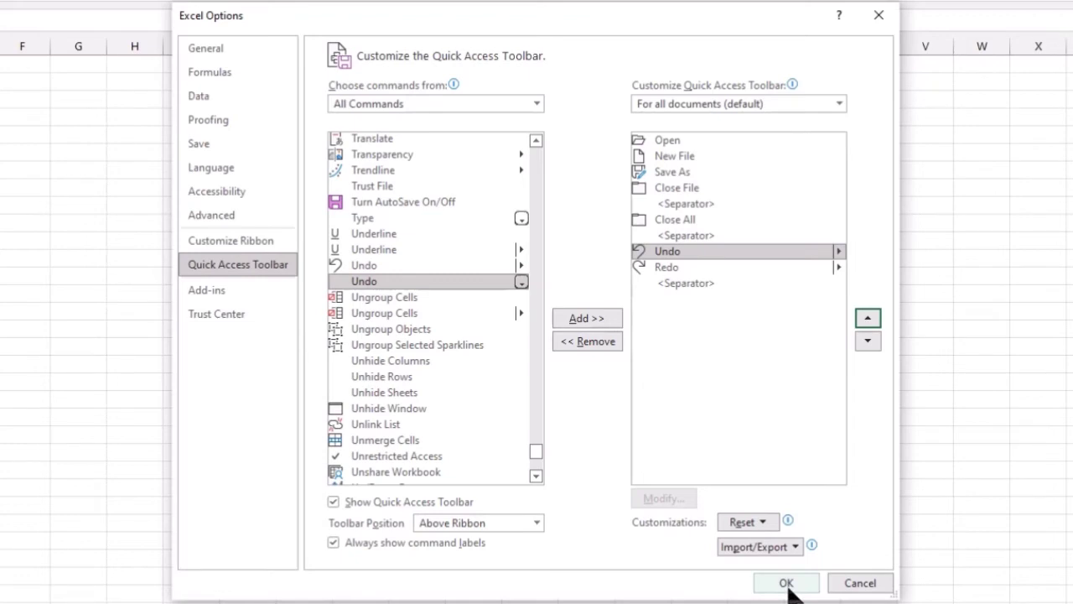
{"action": "left_click", "coordinate": [786, 583]}
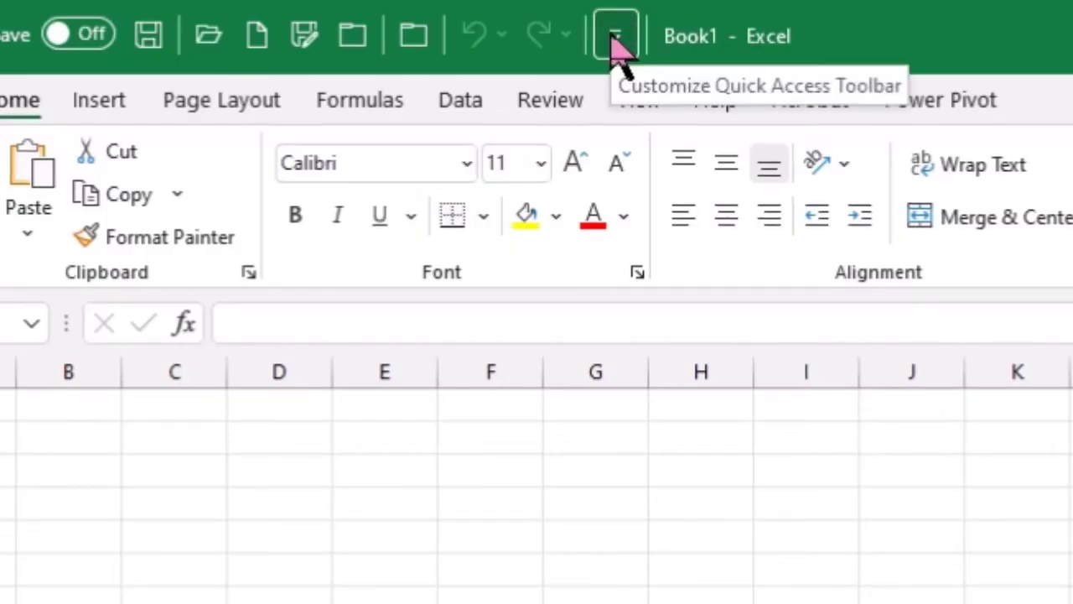
Step: Show the Quick Access Toolbar below the ribbon and hide its command labels
{"action": "left_click", "coordinate": [616, 40]}
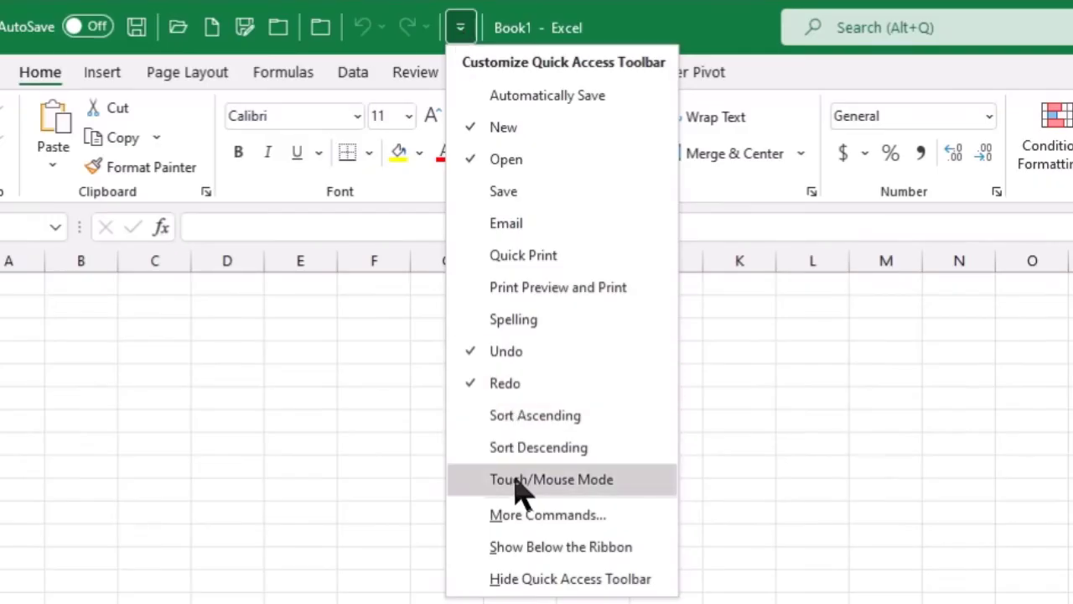
{"action": "left_click", "coordinate": [539, 556]}
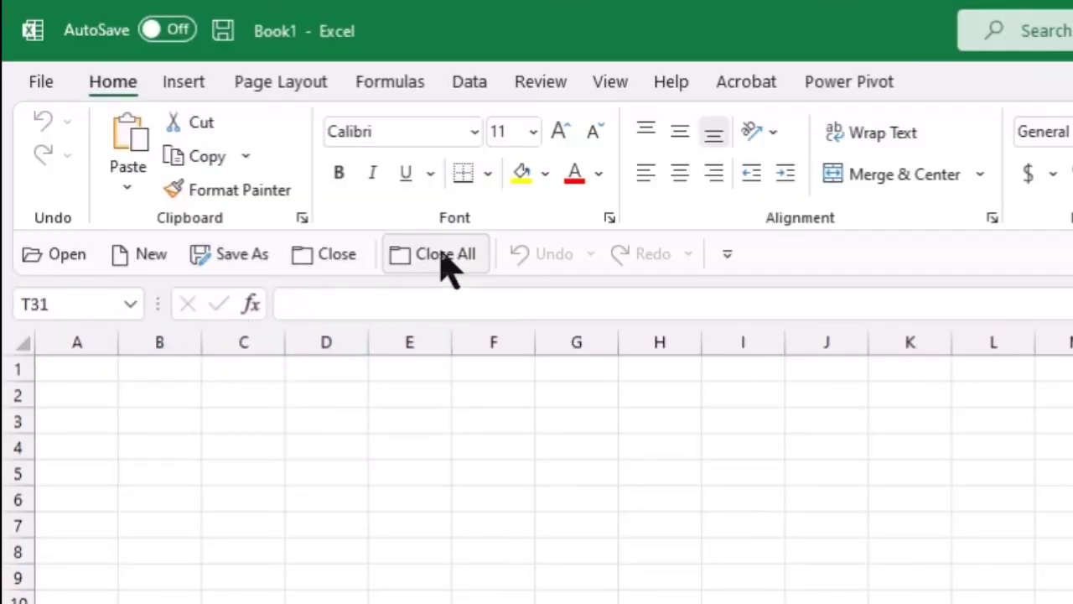
{"action": "left_click", "coordinate": [727, 255]}
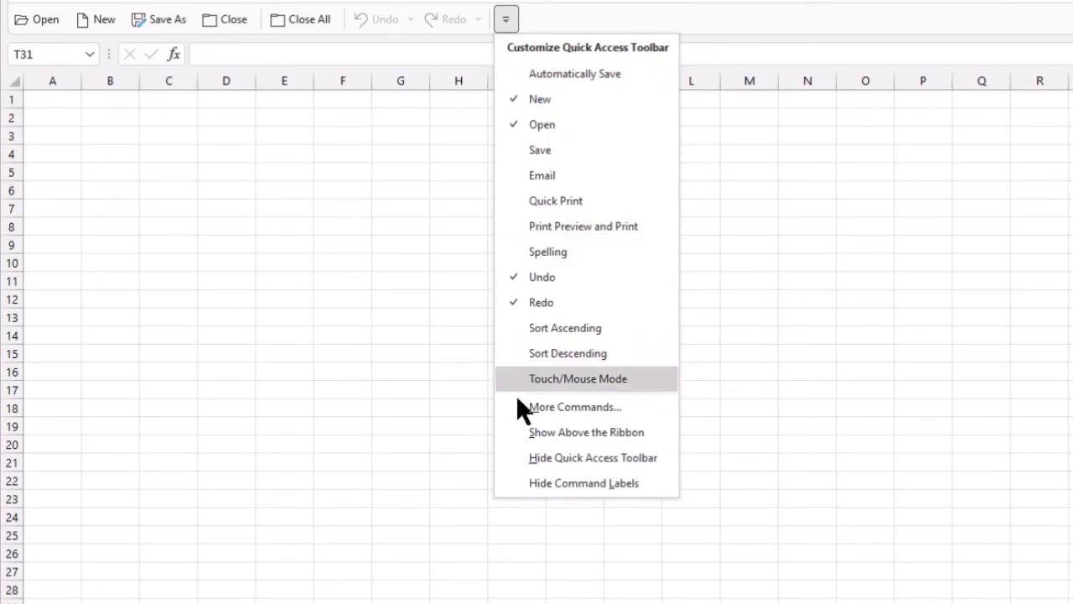
{"action": "left_click", "coordinate": [579, 484]}
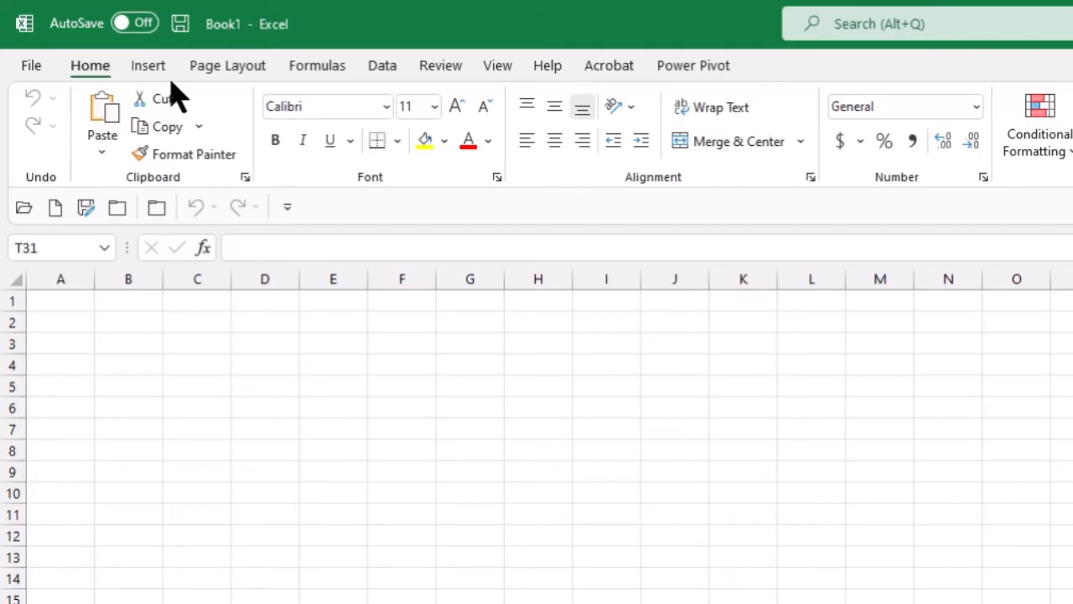
Step: Add the Show Formulas command from the Formula Auditing group to the Quick Access Toolbar
{"action": "left_click", "coordinate": [314, 71]}
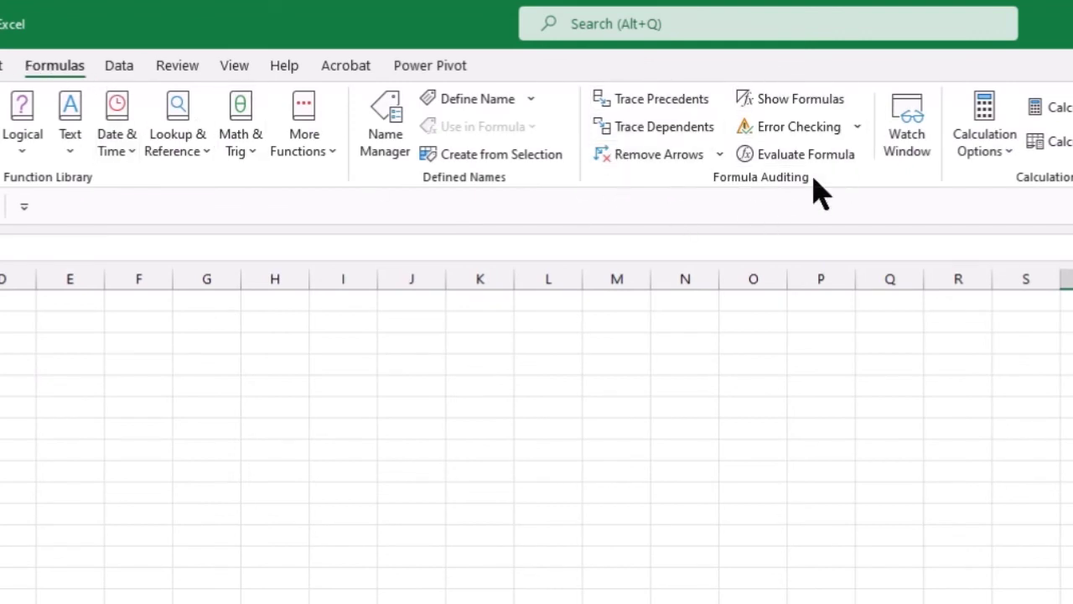
{"action": "left_click", "coordinate": [814, 100]}
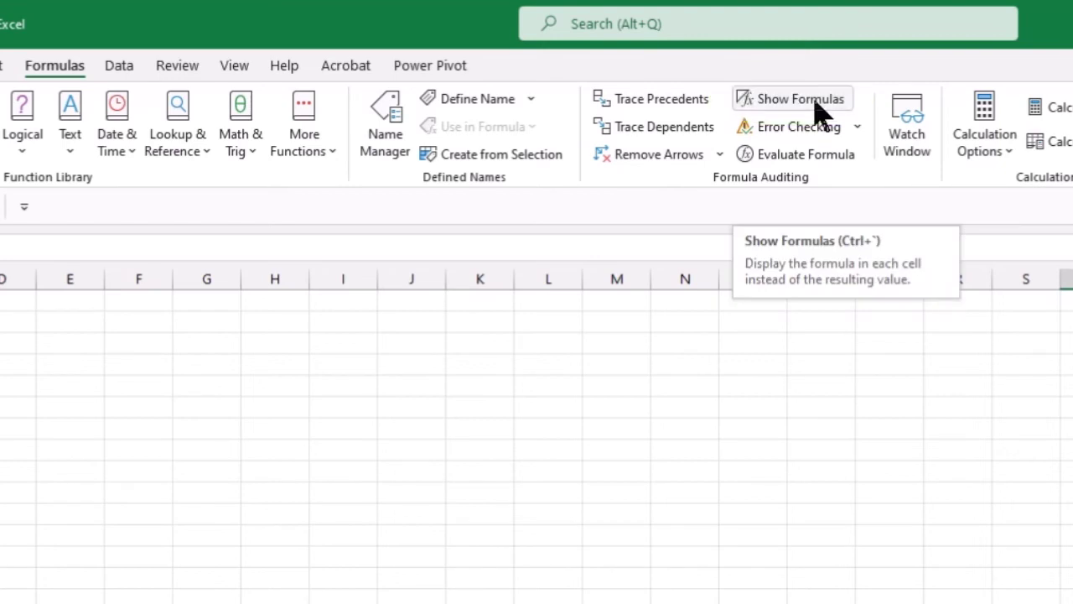
{"action": "right_click", "coordinate": [817, 109]}
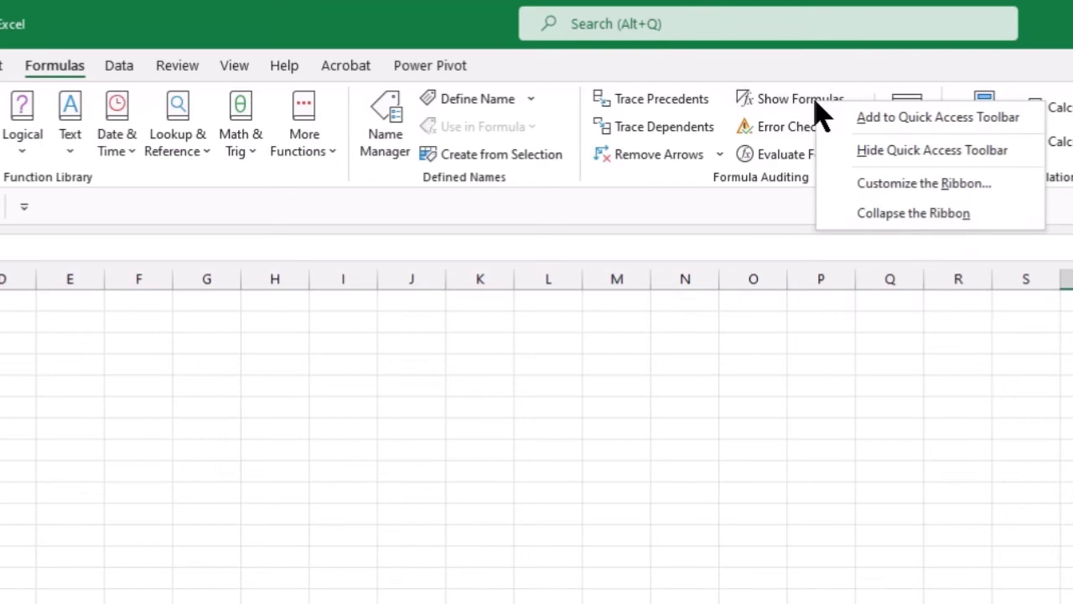
{"action": "left_click", "coordinate": [891, 117]}
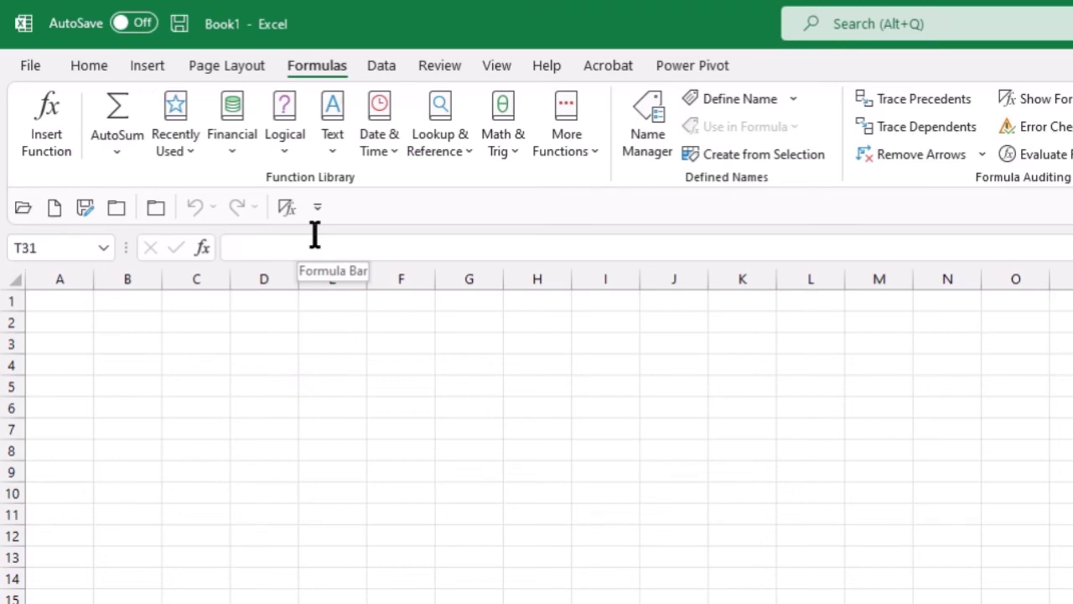
Step: Add the Define Name command to the Quick Access Toolbar and remove it from there again
{"action": "right_click", "coordinate": [765, 105]}
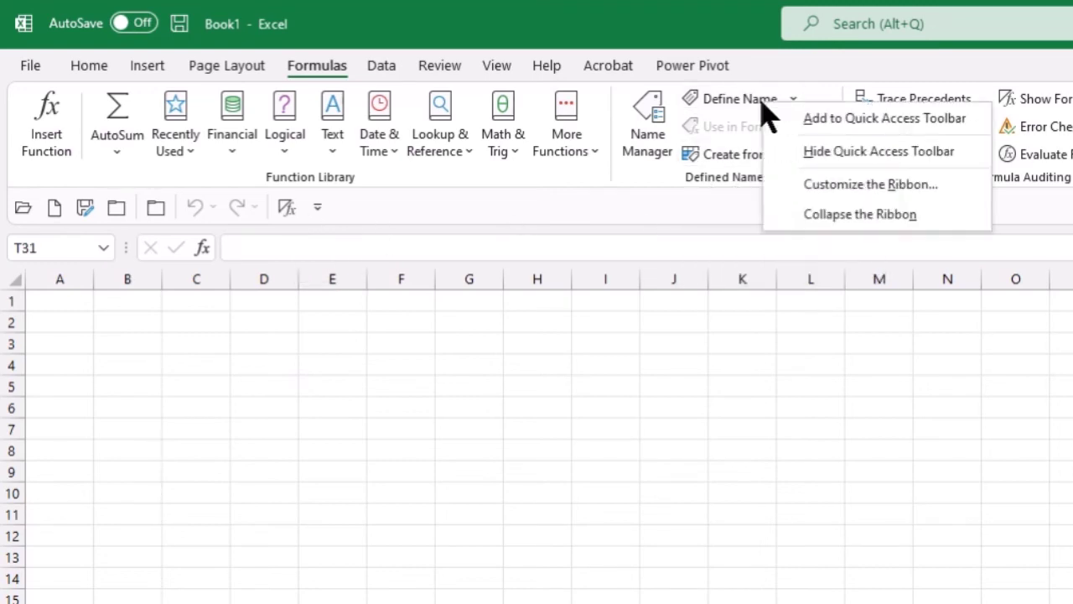
{"action": "left_click", "coordinate": [809, 118]}
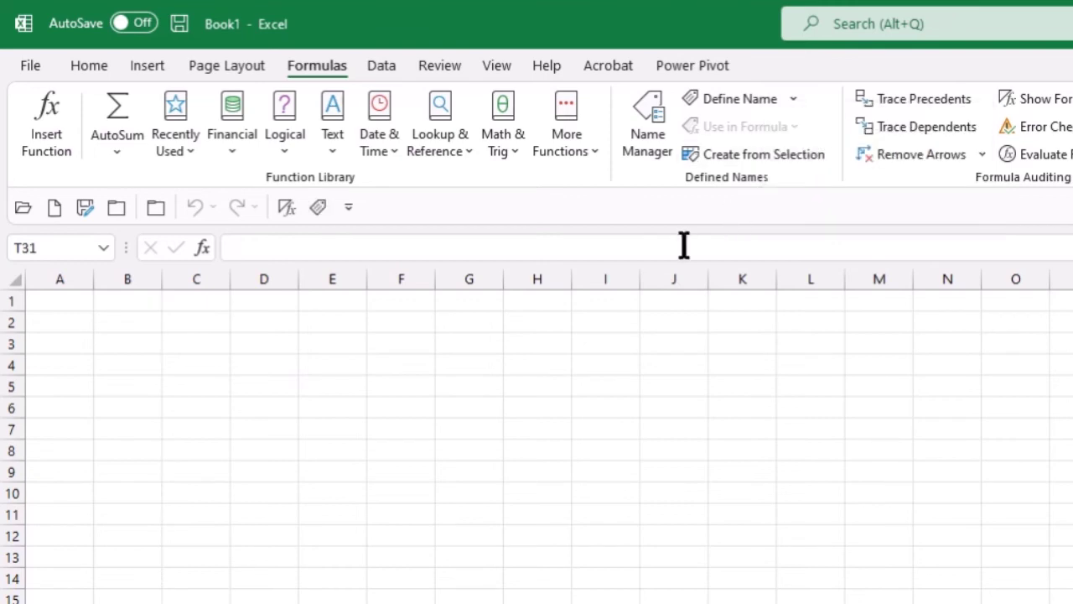
{"action": "right_click", "coordinate": [319, 209]}
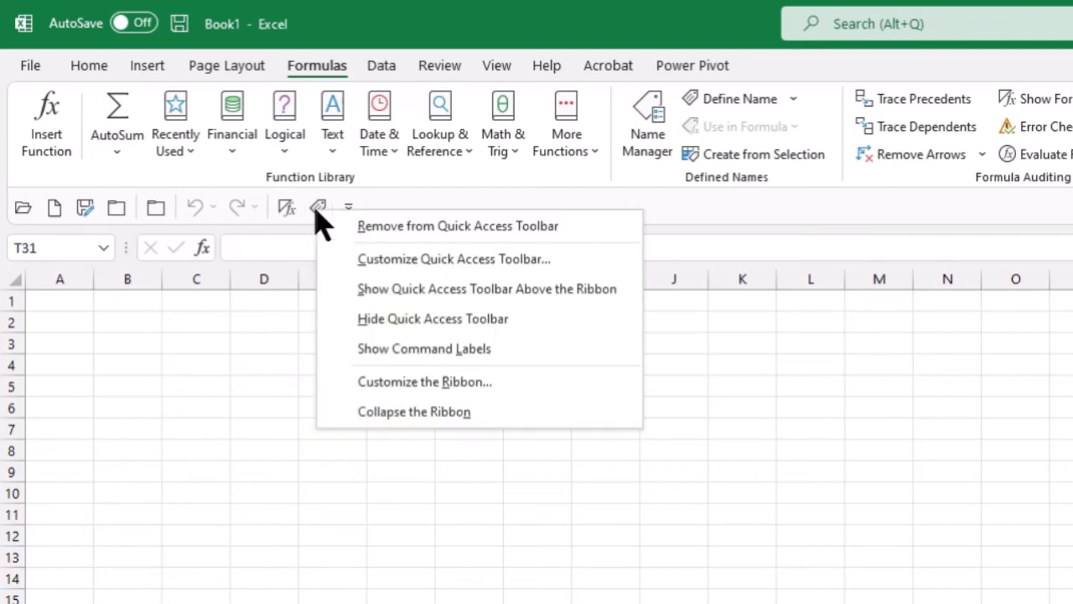
{"action": "left_click", "coordinate": [387, 228]}
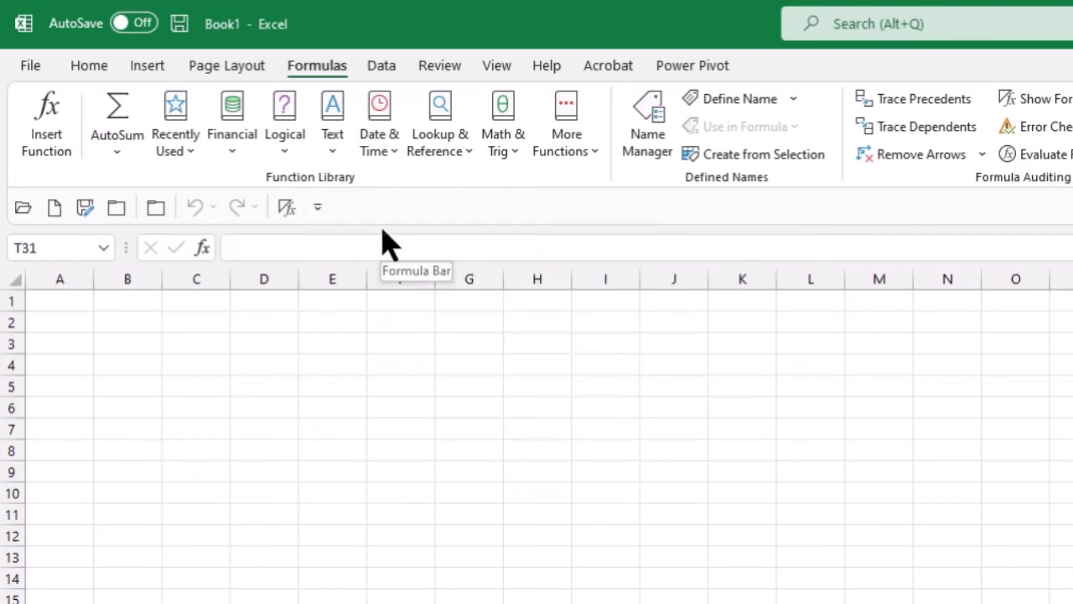
Step: Collapse the ribbon, and apply bold to cell T31 from the temporarily expanded Home commands
{"action": "double_click", "coordinate": [312, 74]}
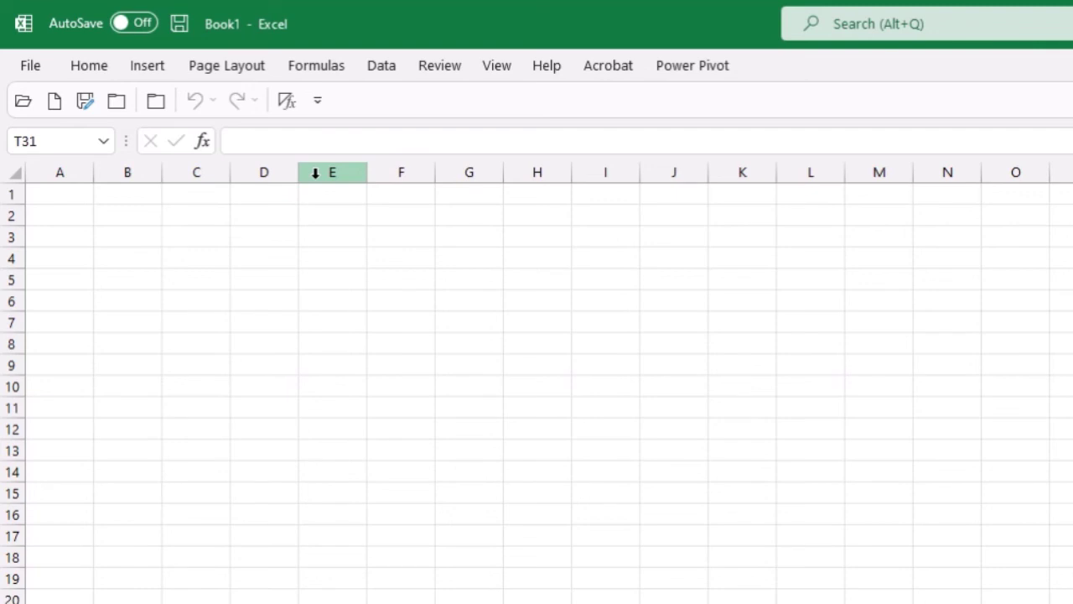
{"action": "left_click", "coordinate": [100, 72]}
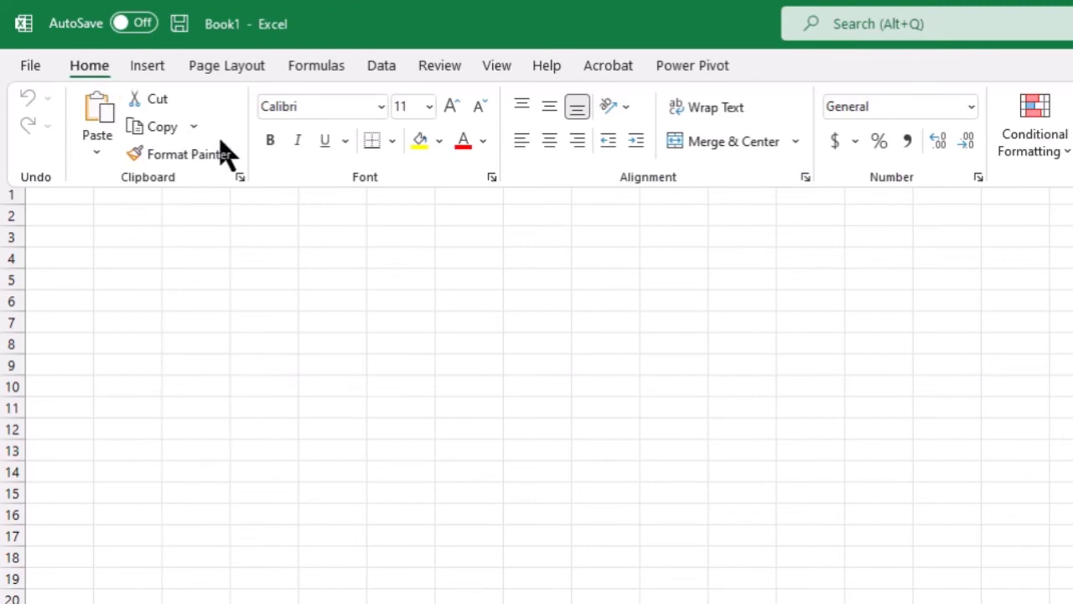
{"action": "left_click", "coordinate": [268, 141]}
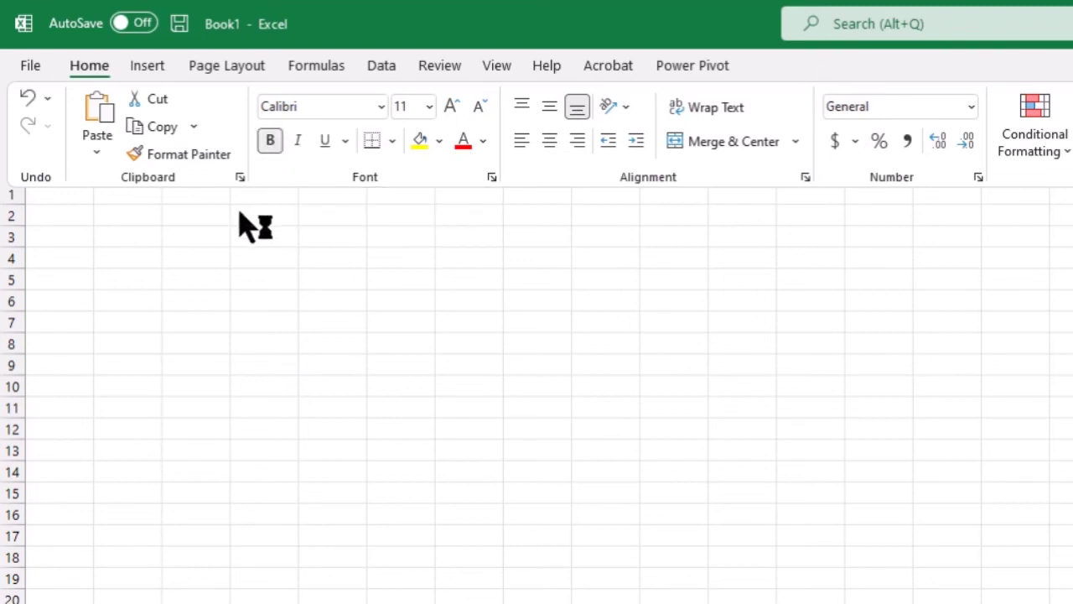